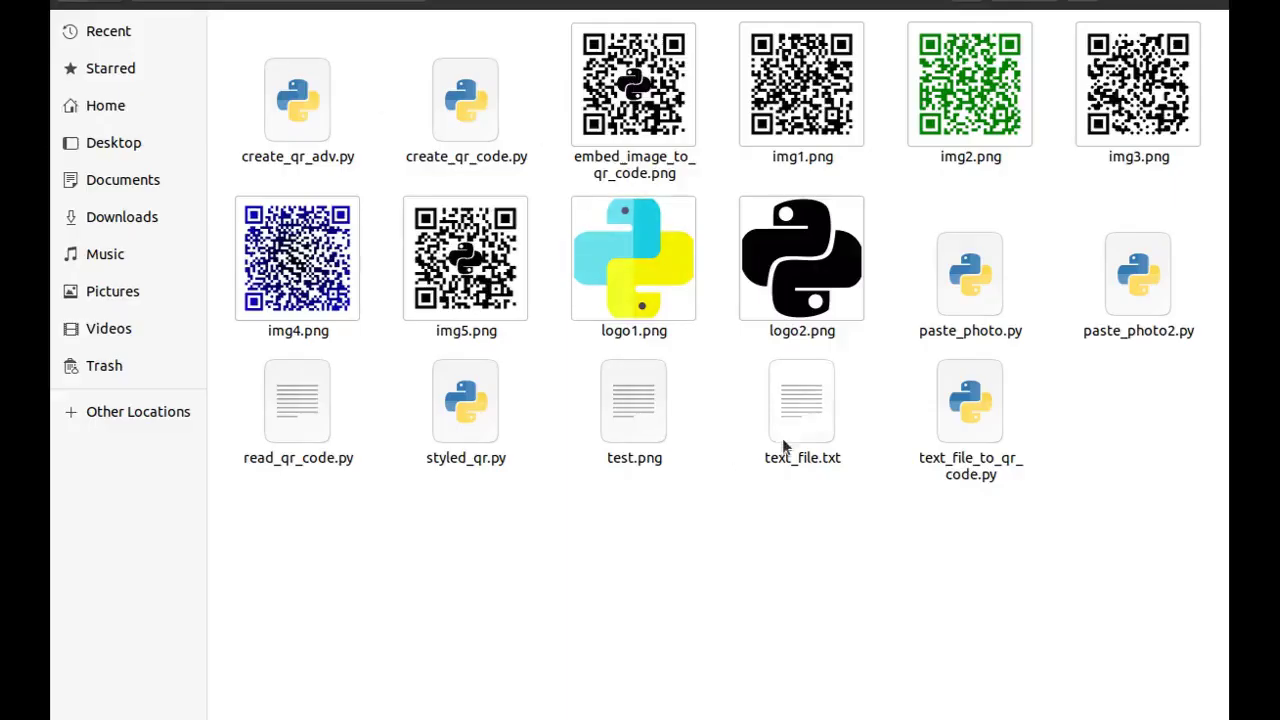
- Grab the name text_file.txt from the file manager and return to the encoding script
{"action": "left_click", "coordinate": [788, 432]}
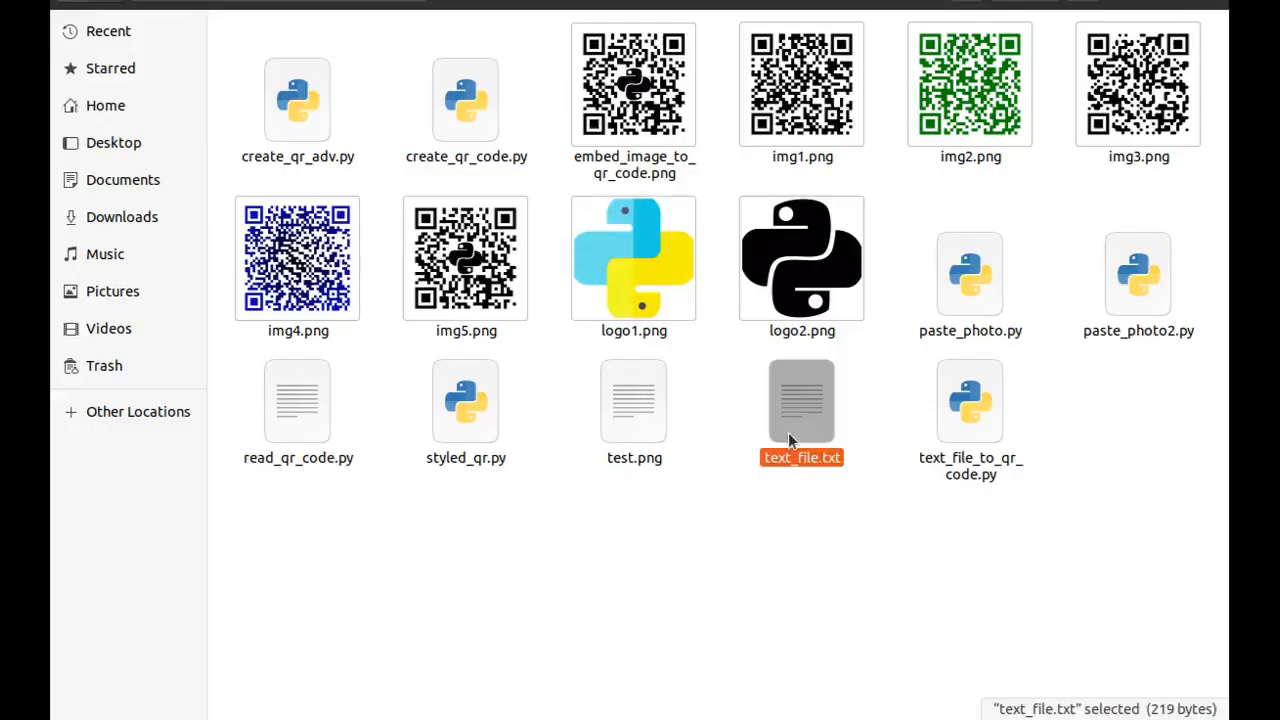
{"action": "key", "text": "F2"}
{"action": "left_click_drag", "start_coordinate": [736, 531], "coordinate": [816, 531]}
{"action": "triple_click", "coordinate": [816, 531]}
{"action": "key", "text": "ctrl+c"}
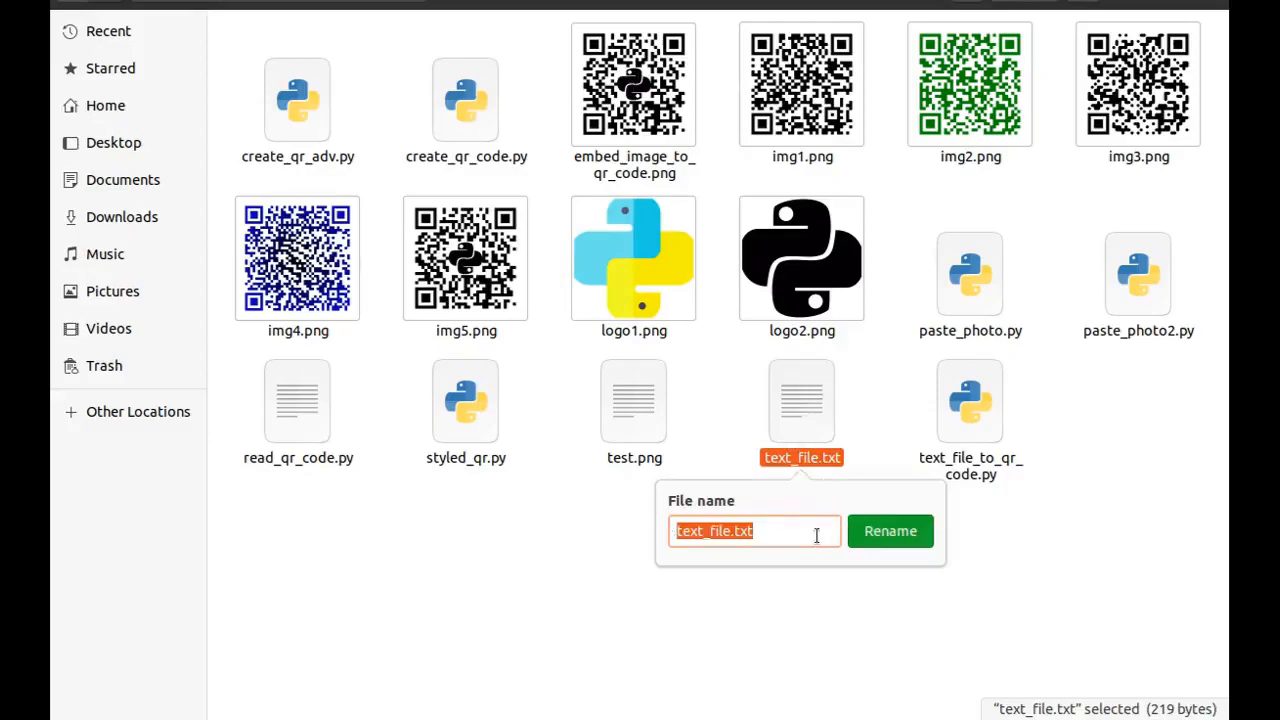
{"action": "left_click", "coordinate": [799, 627]}
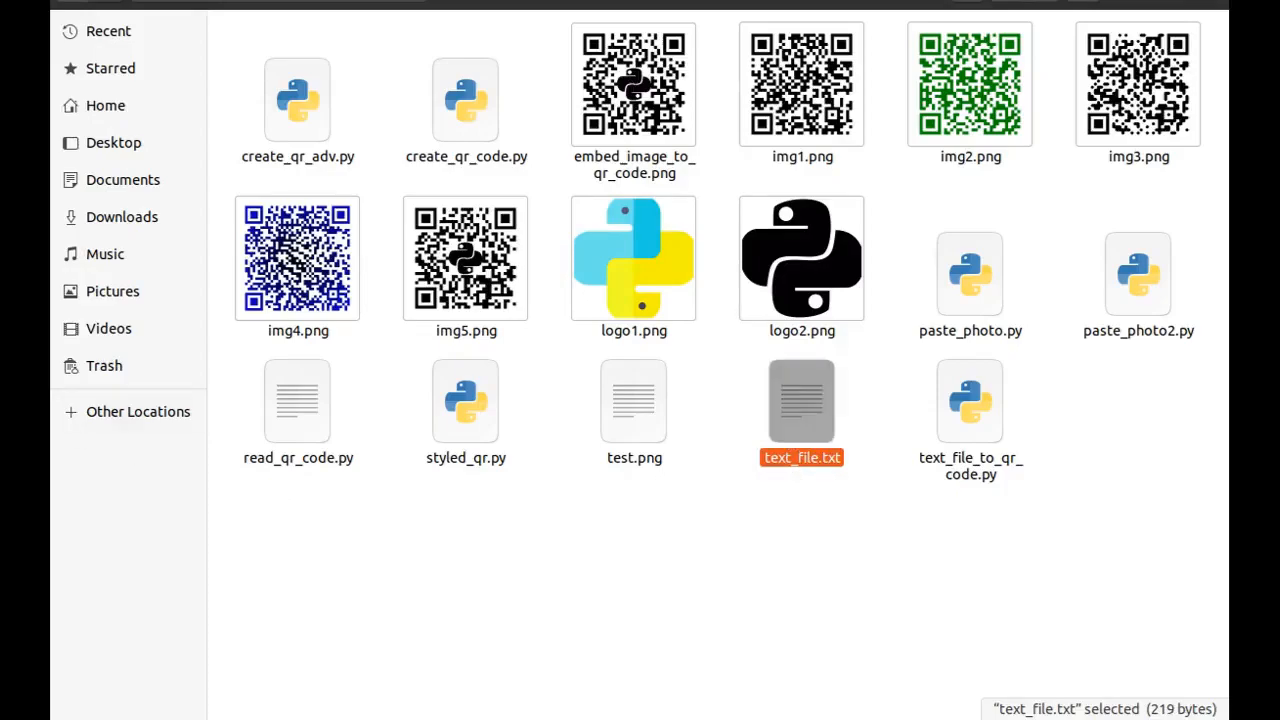
{"action": "key", "text": "alt+Tab"}
- Make the script read text_file.txt, save it and run it to produce secret.png
{"action": "left_click", "coordinate": [440, 133]}
{"action": "type", "text": "'') as f:"}
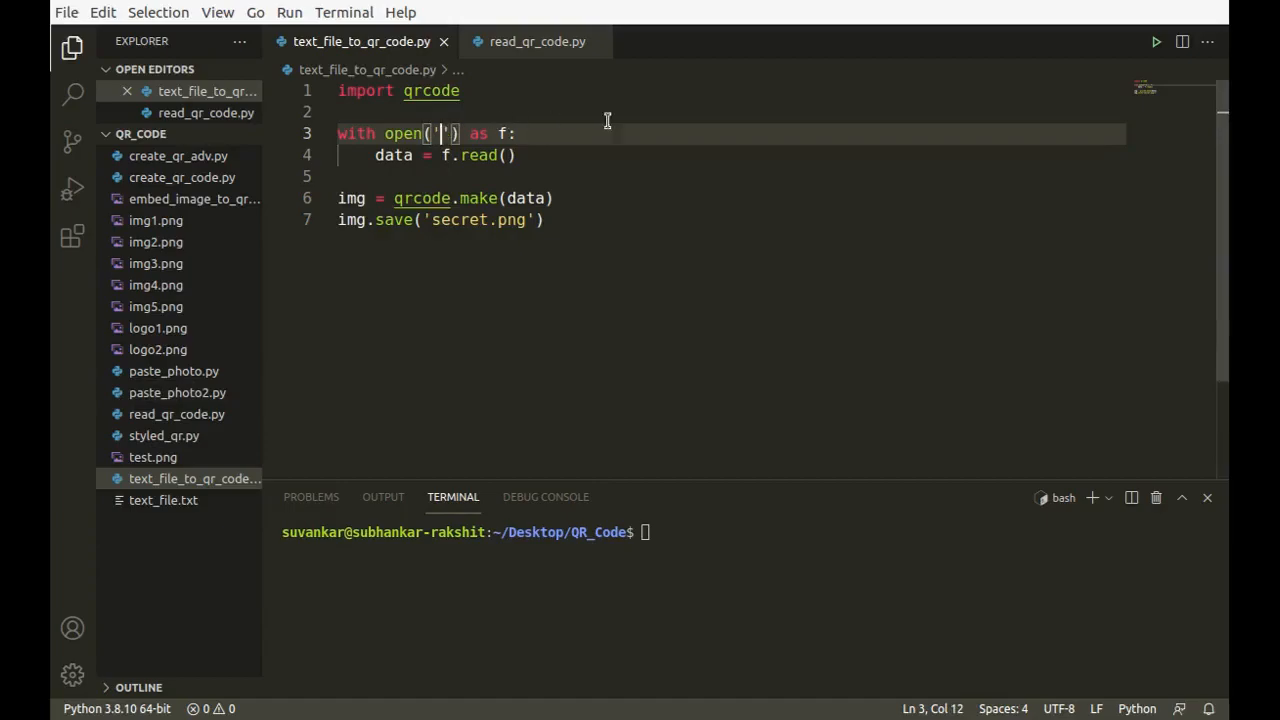
{"action": "key", "text": "ctrl+v"}
{"action": "left_click", "coordinate": [680, 133]}
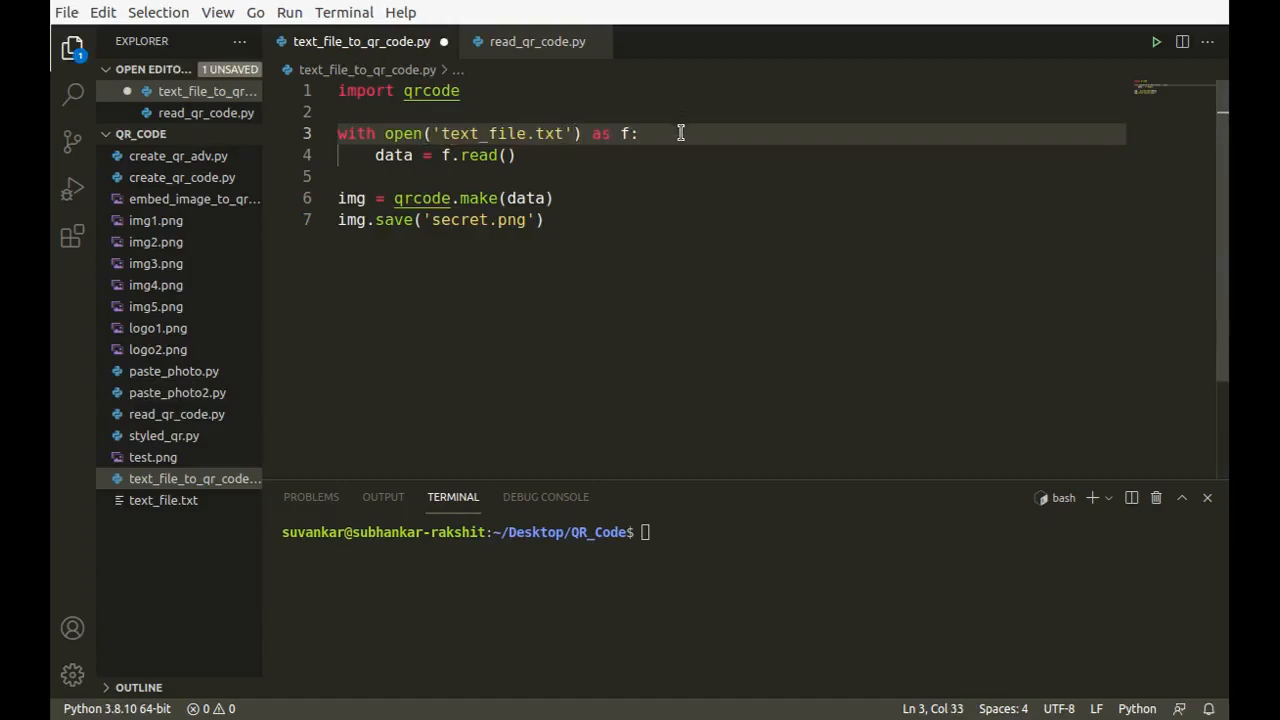
{"action": "key", "text": "ctrl+s"}
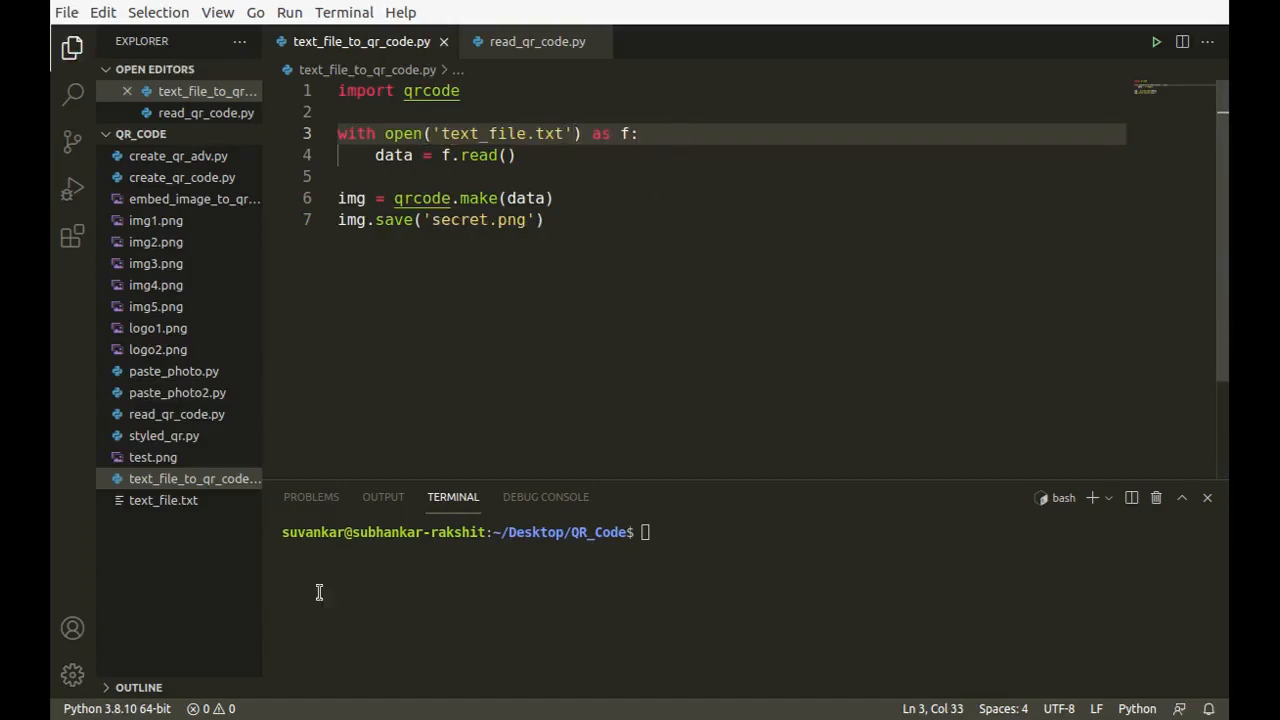
{"action": "left_click", "coordinate": [1155, 44]}
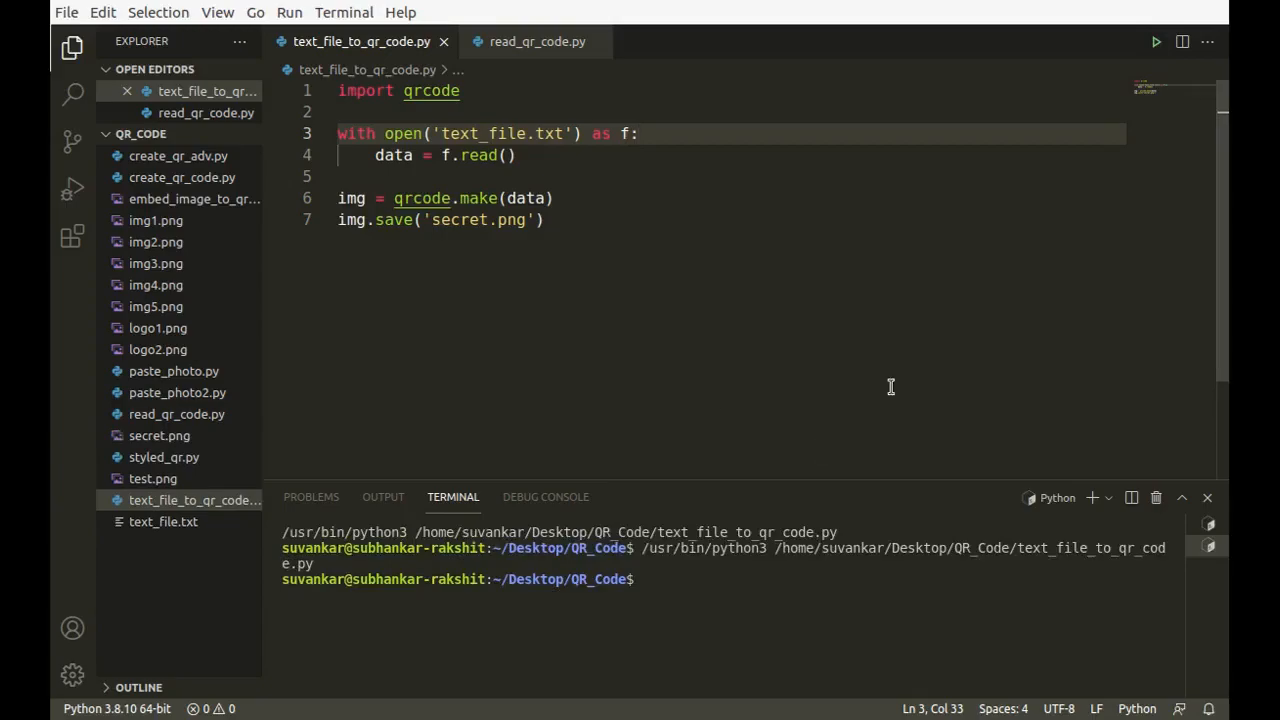
- View the generated secret.png QR code image, then close its preview
{"action": "left_click", "coordinate": [159, 436]}
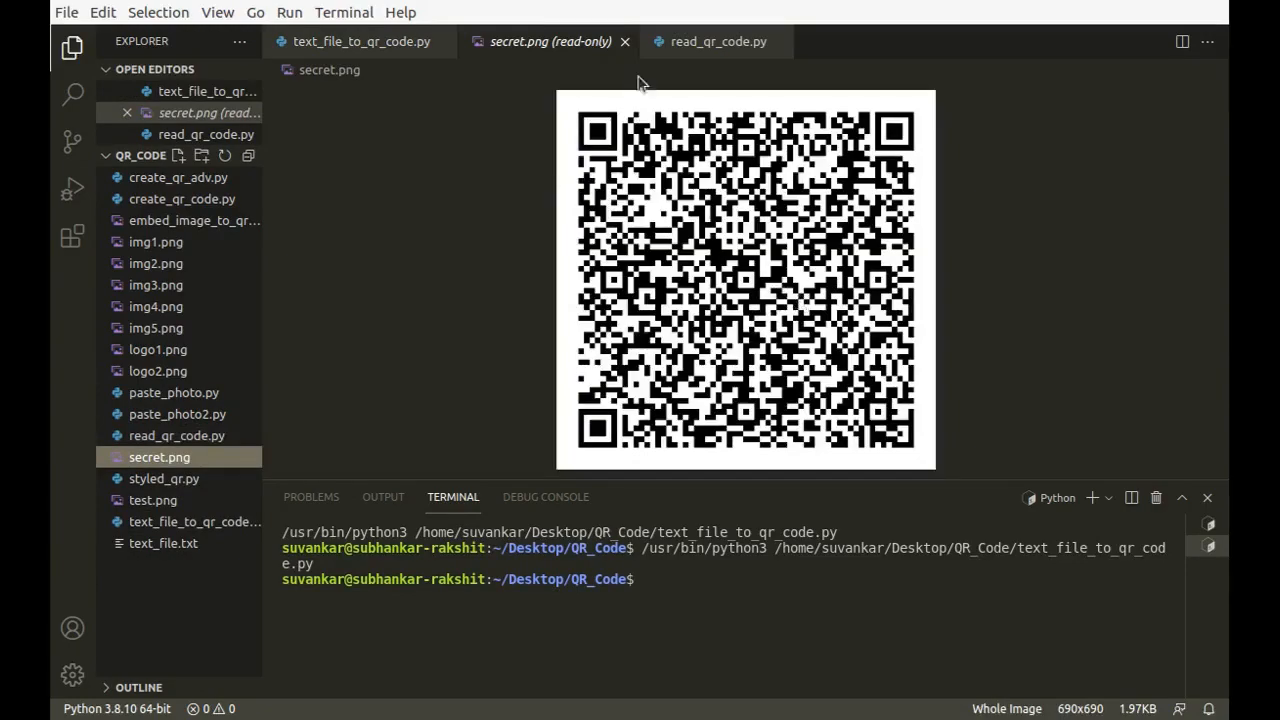
{"action": "left_click", "coordinate": [624, 42]}
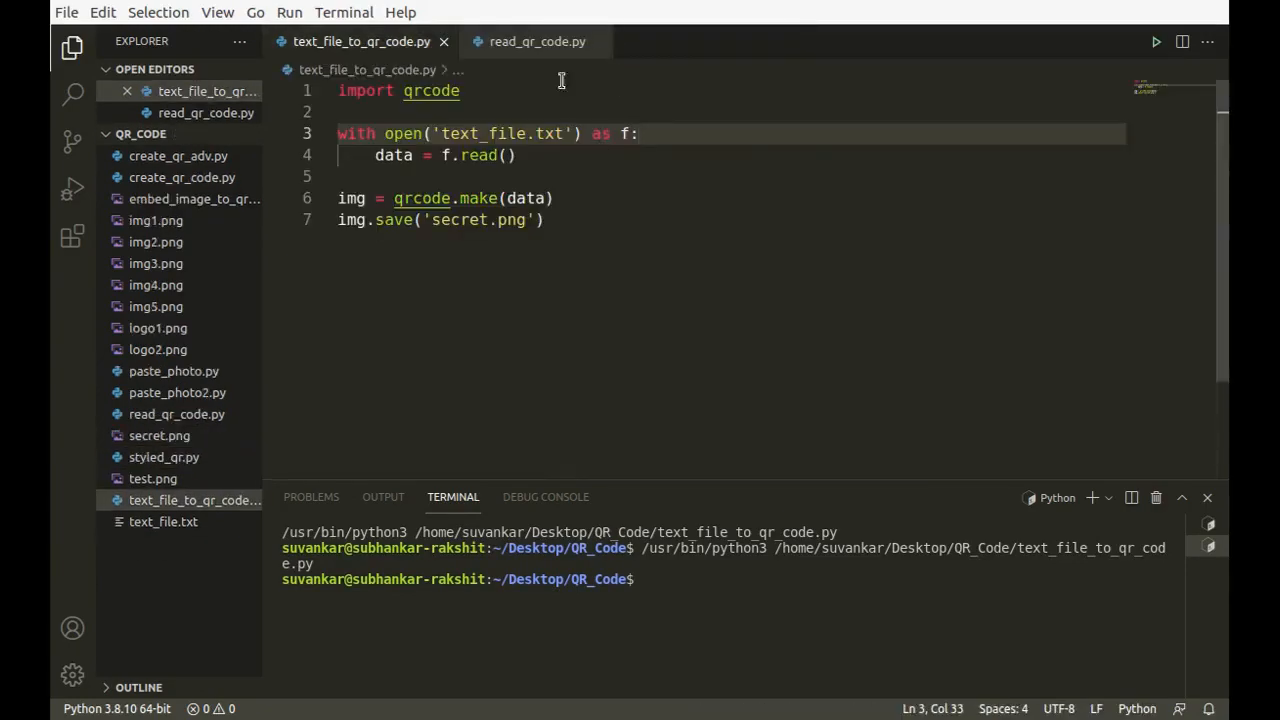
- Copy the whole cv2 QR-decoding code block from the pyseek tutorial page
{"action": "left_click", "coordinate": [537, 41]}
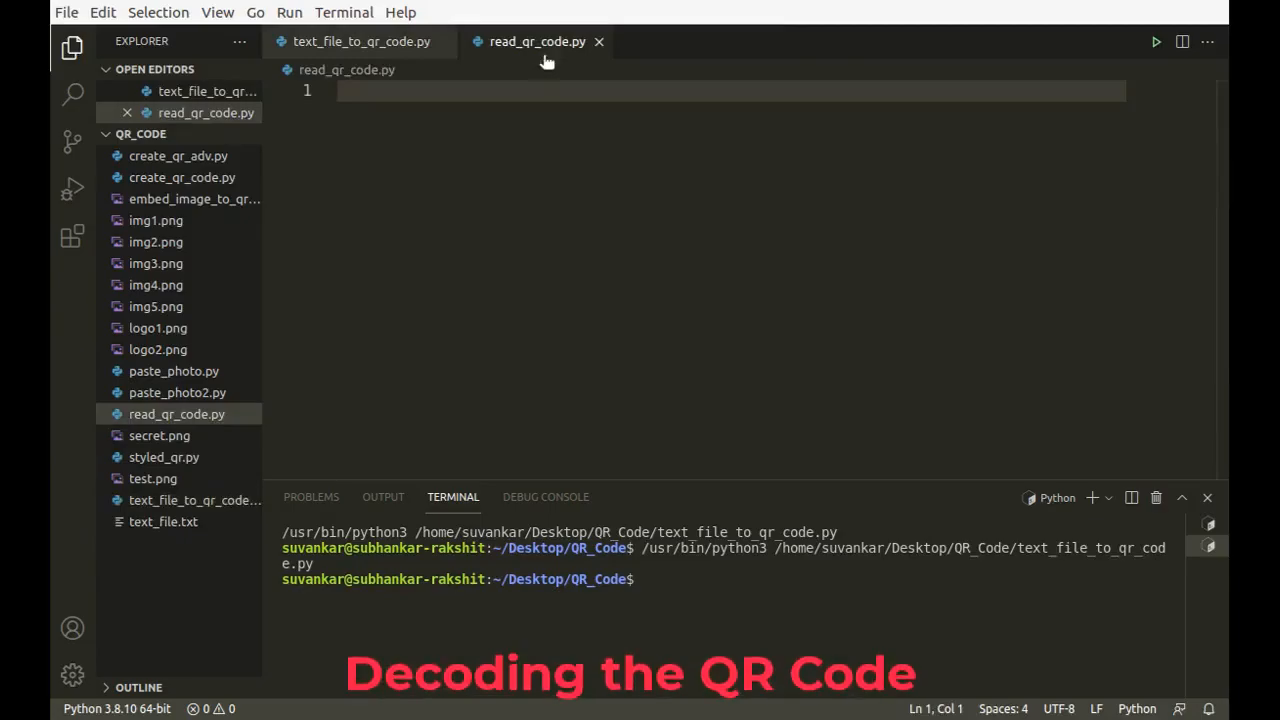
{"action": "left_click", "coordinate": [68, 340]}
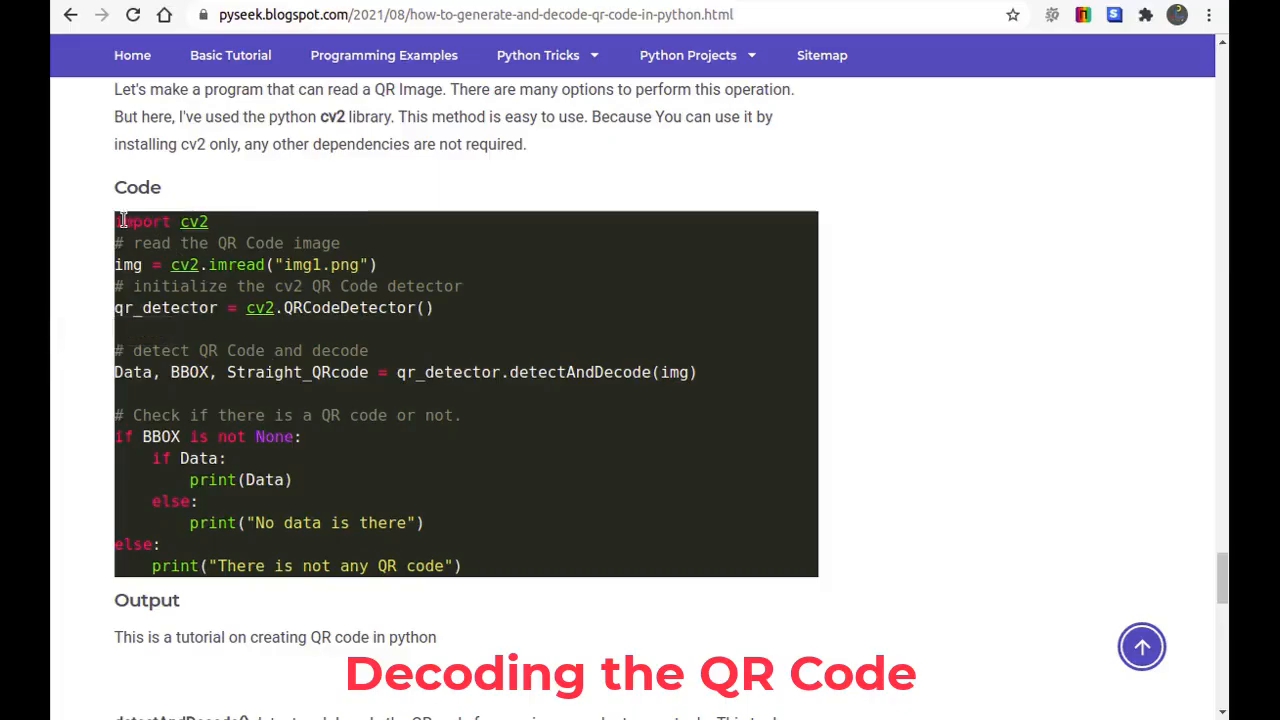
{"action": "left_click_drag", "start_coordinate": [115, 218], "coordinate": [505, 575]}
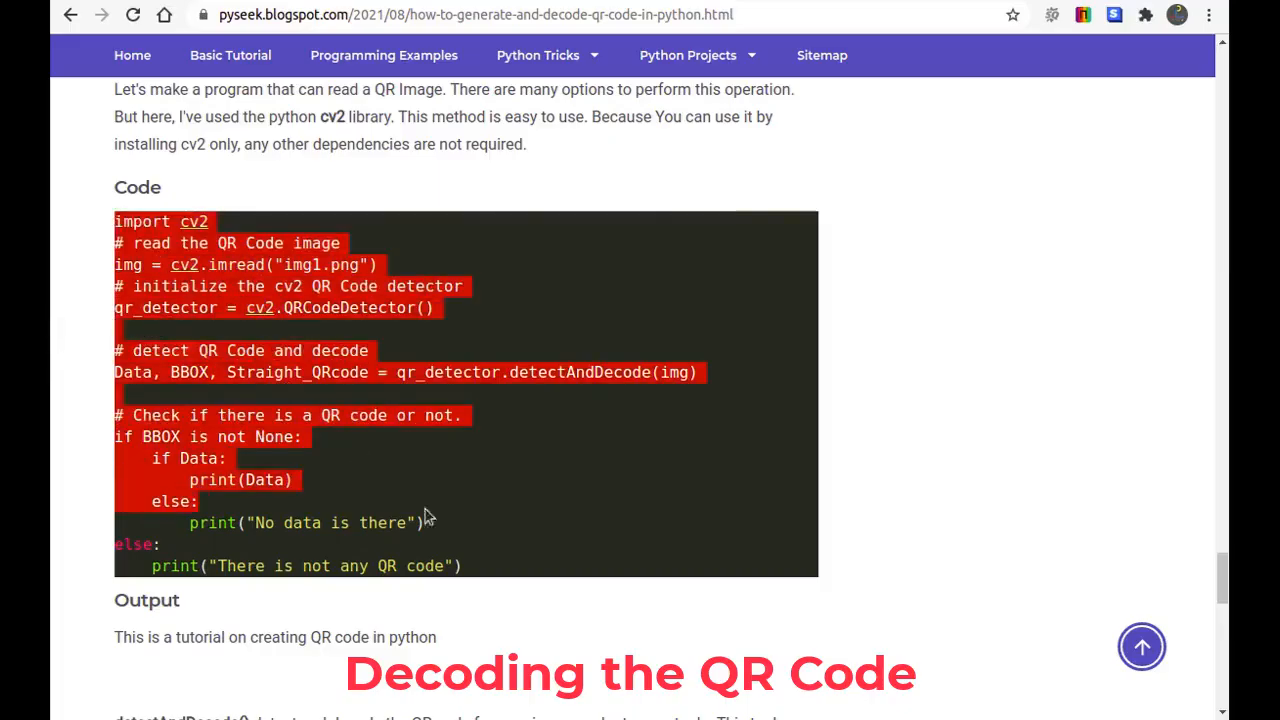
{"action": "key", "text": "ctrl+c"}
{"action": "left_click", "coordinate": [505, 575]}
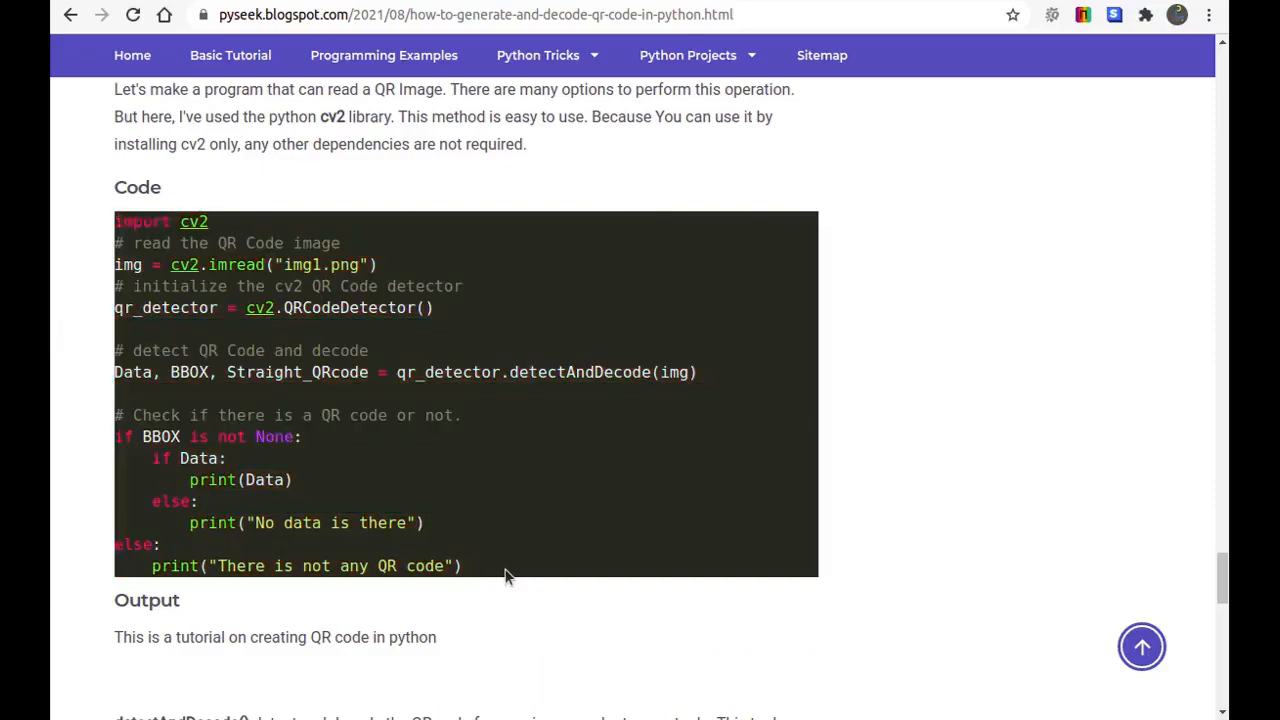
{"action": "key", "text": "alt+Tab"}
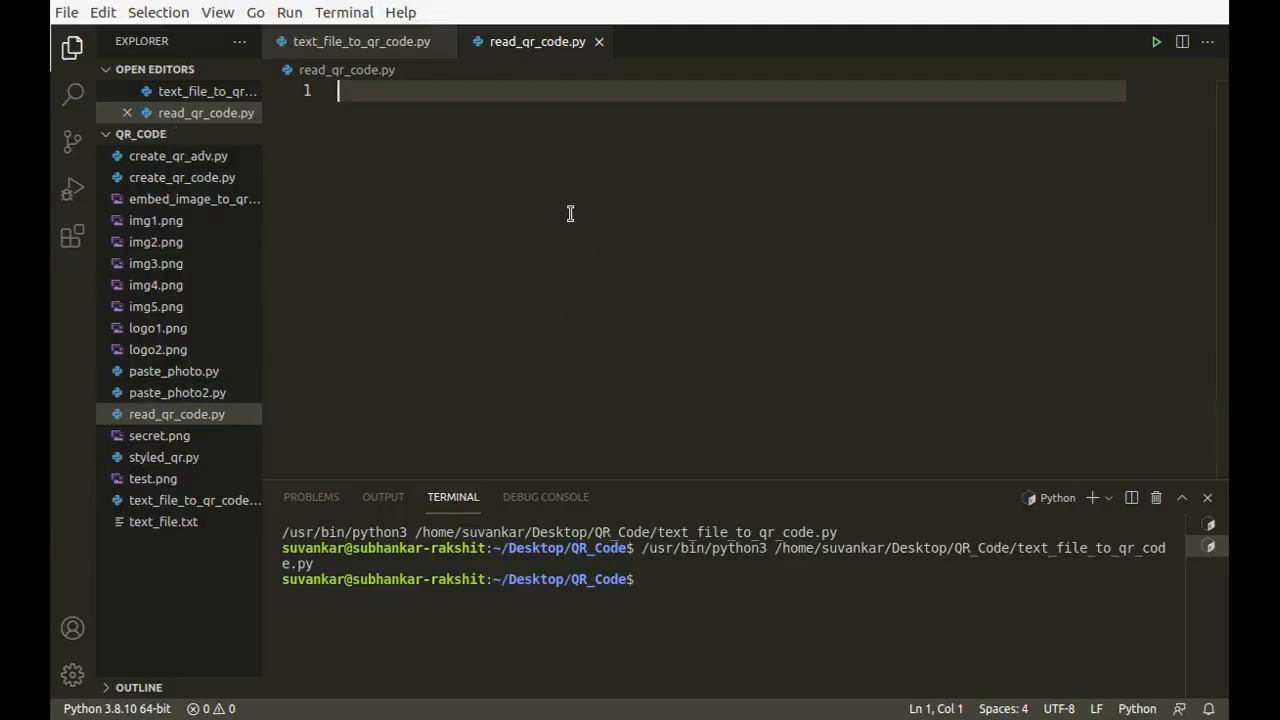
- Paste the cv2 decoding code into read_qr_code.py, point cv2.imread at secret.png and save
{"action": "key", "text": "ctrl+v"}
{"action": "key", "text": "ctrl+s"}
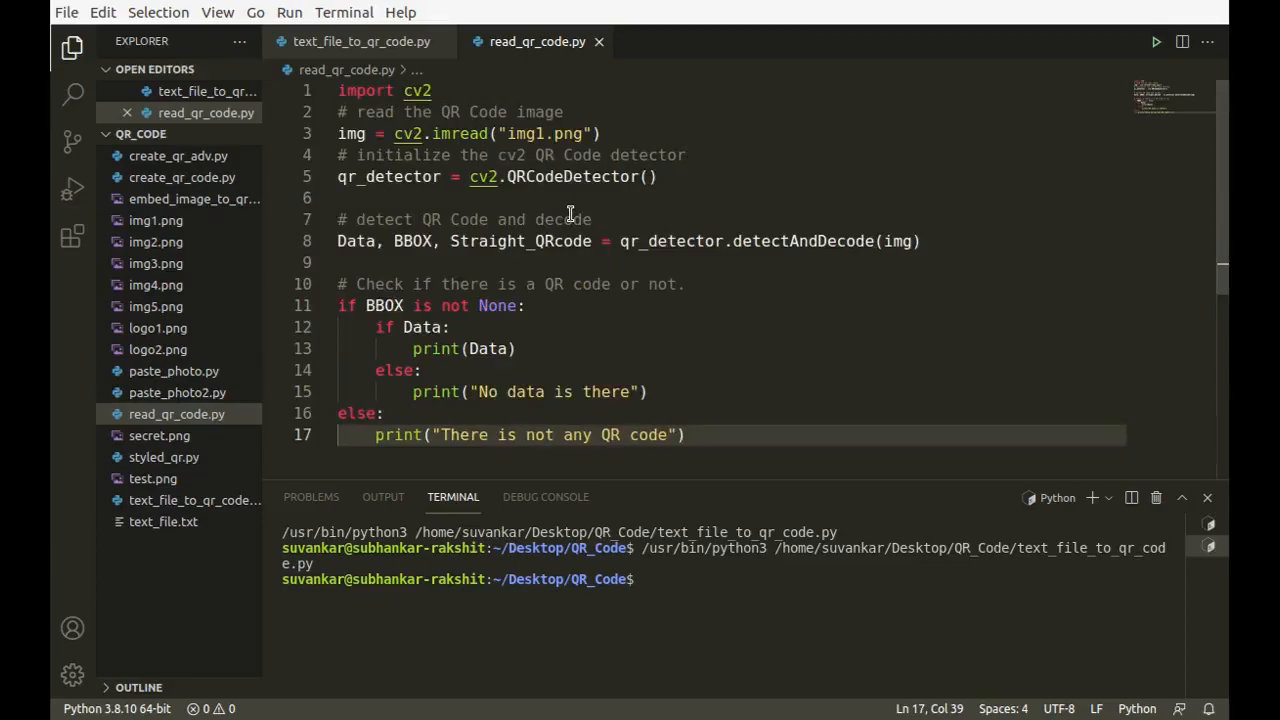
{"action": "left_click", "coordinate": [546, 133]}
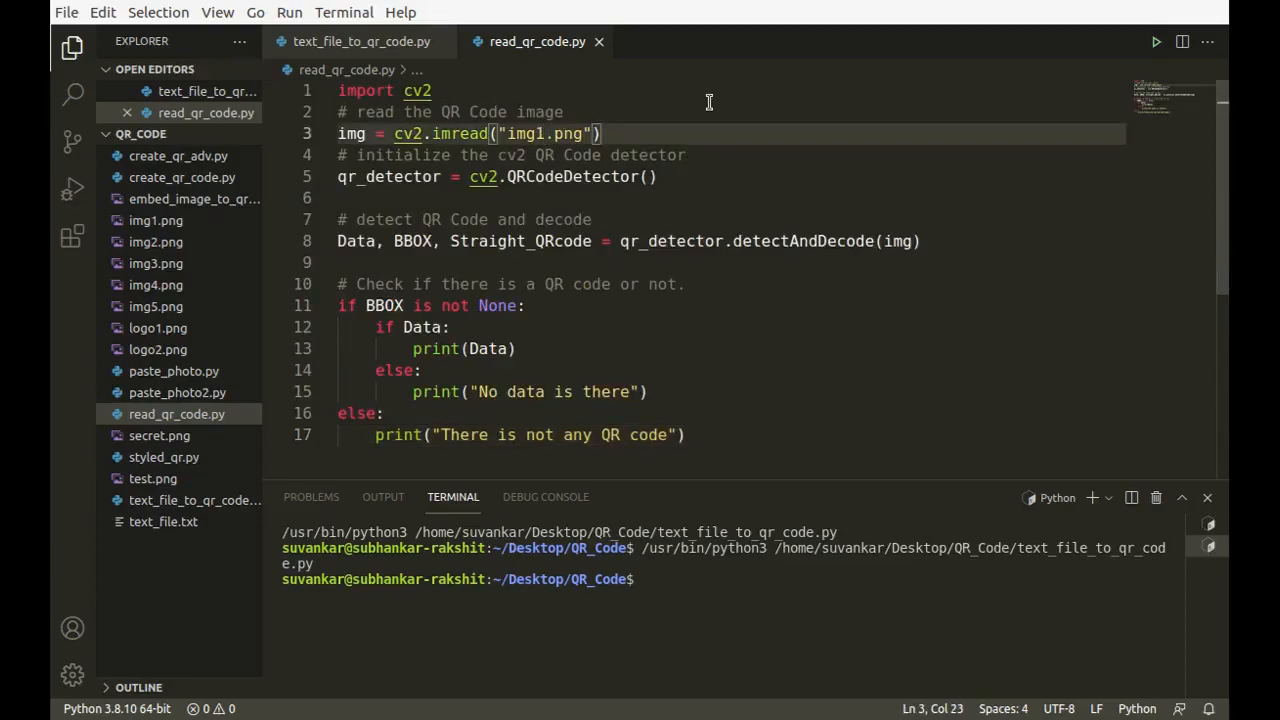
{"action": "key", "text": "BackSpace"}
{"action": "key", "text": "BackSpace"}
{"action": "key", "text": "BackSpace"}
{"action": "key", "text": "BackSpace"}
{"action": "type", "text": "secret"}
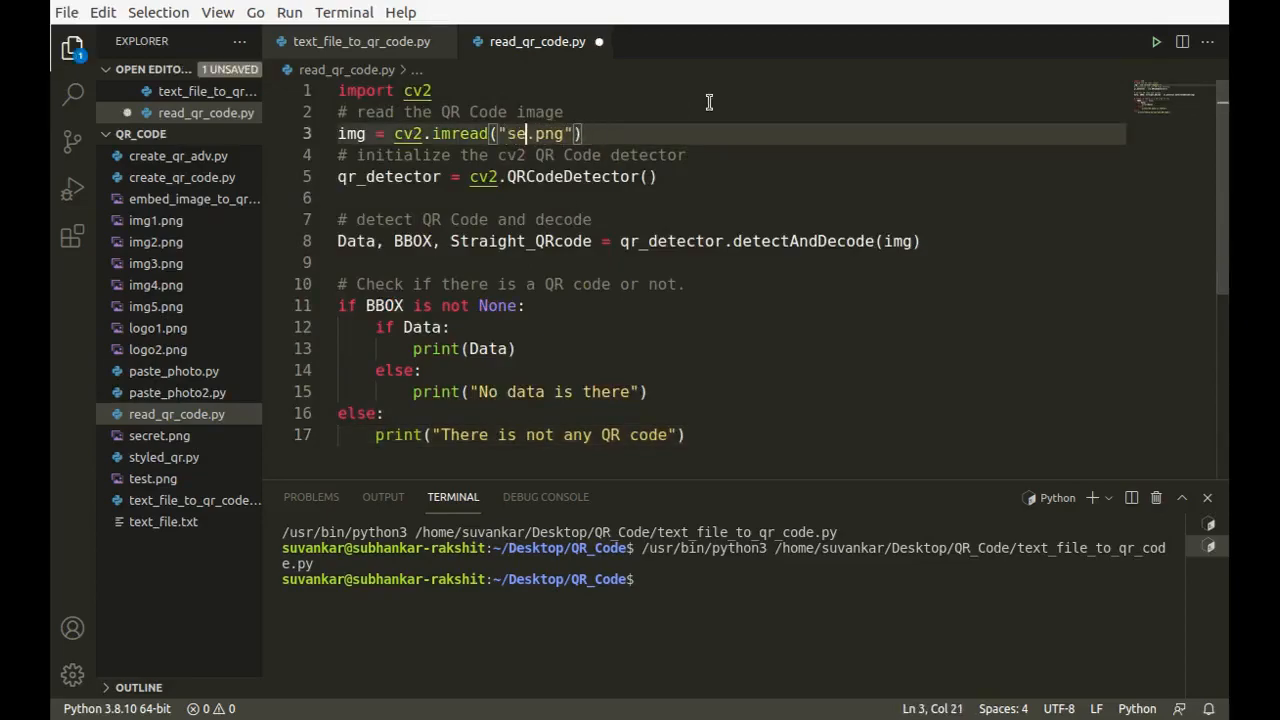
{"action": "key", "text": "ctrl+s"}
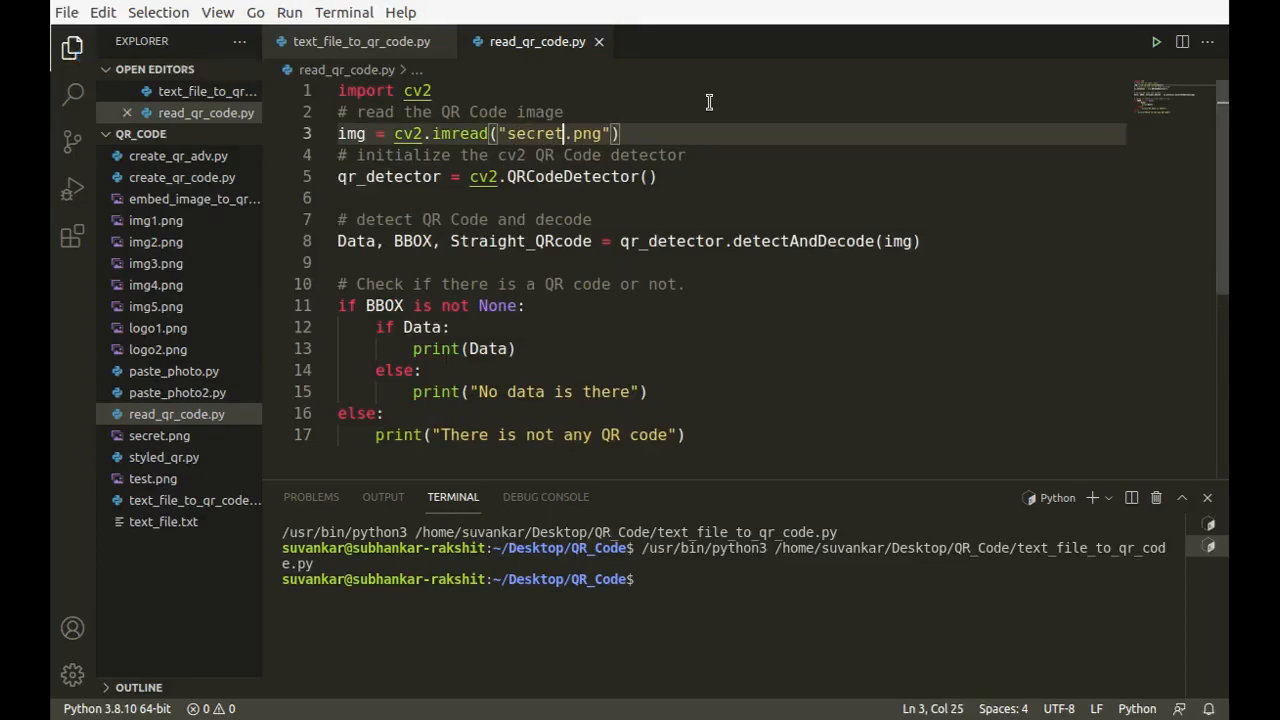
{"action": "scroll", "coordinate": [715, 137], "scroll_direction": "down", "scroll_amount": 1}
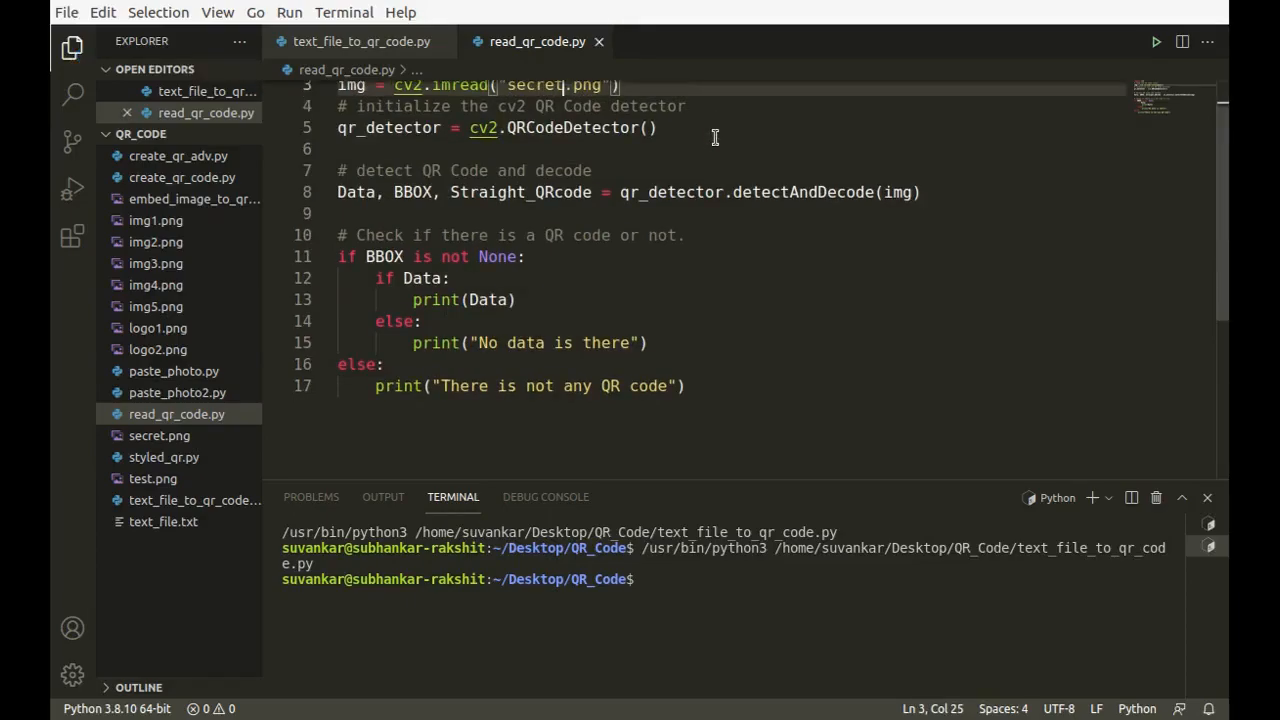
{"action": "scroll", "coordinate": [980, 354], "scroll_direction": "up", "scroll_amount": 1}
{"action": "left_click", "coordinate": [700, 603]}
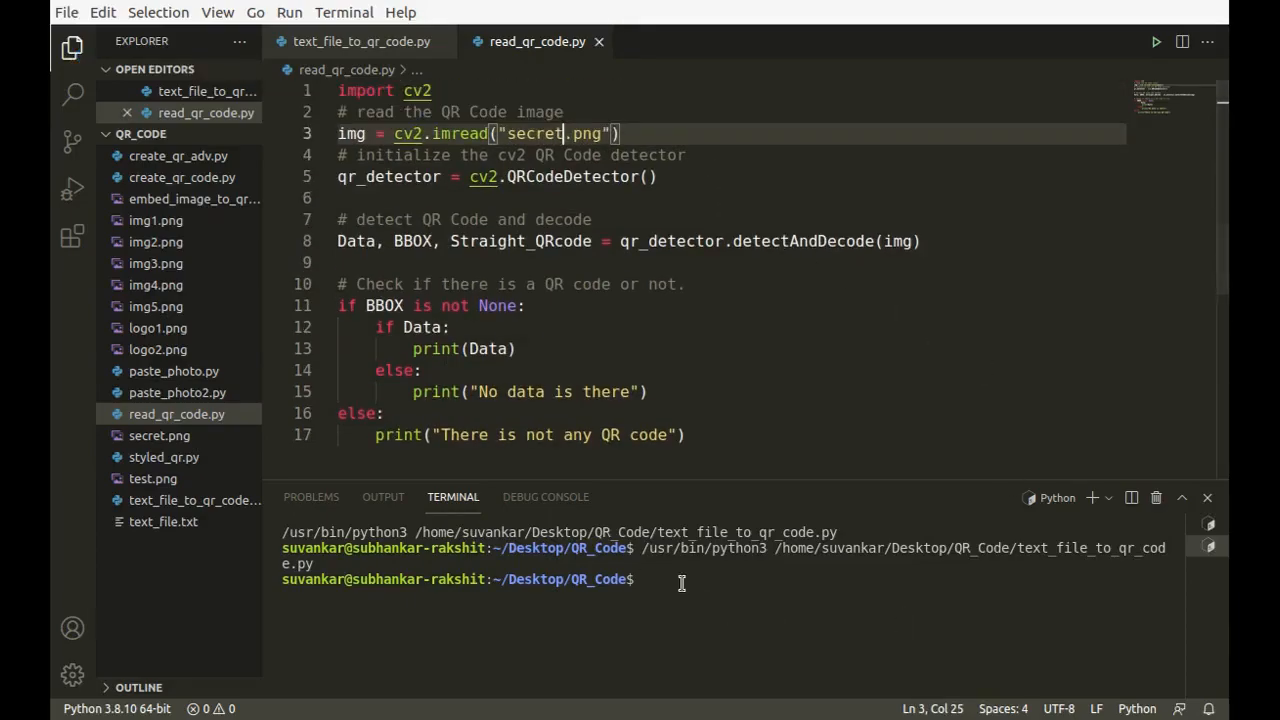
{"action": "type", "text": "clear"}
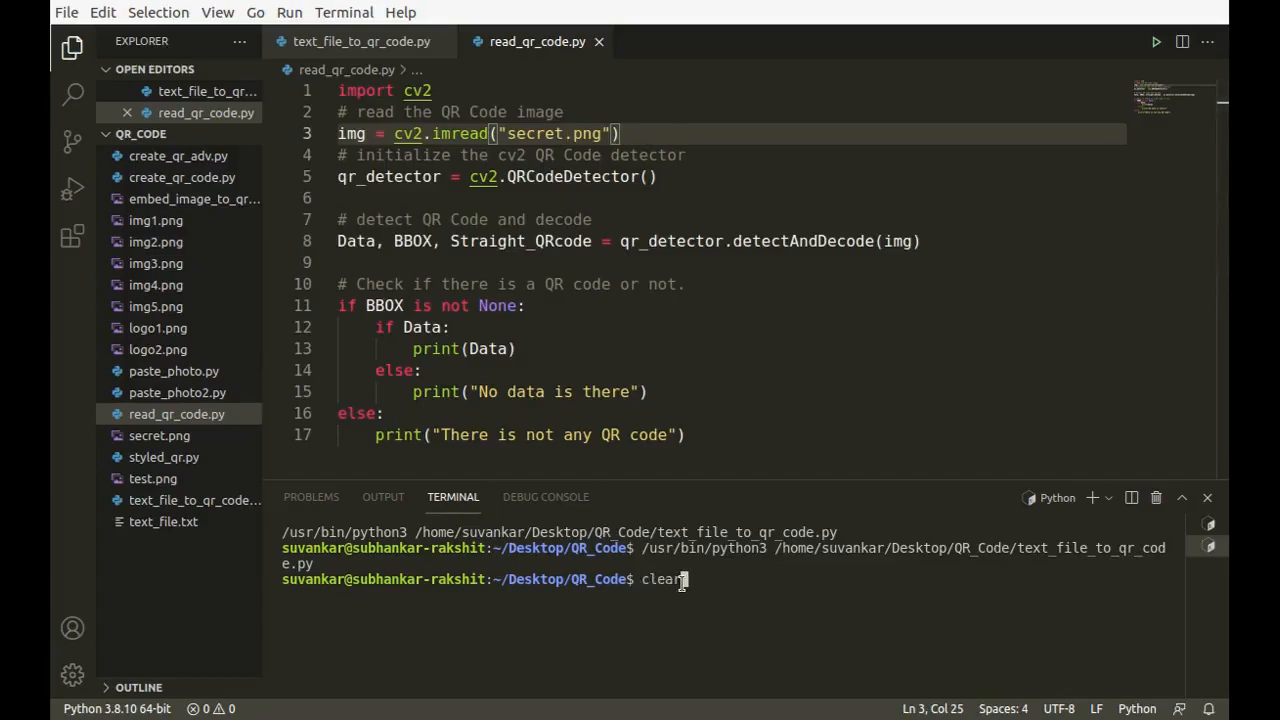
- Clear the terminal, run read_qr_code.py to print the decoded employee details, then open text_file.txt
{"action": "key", "text": "Return"}
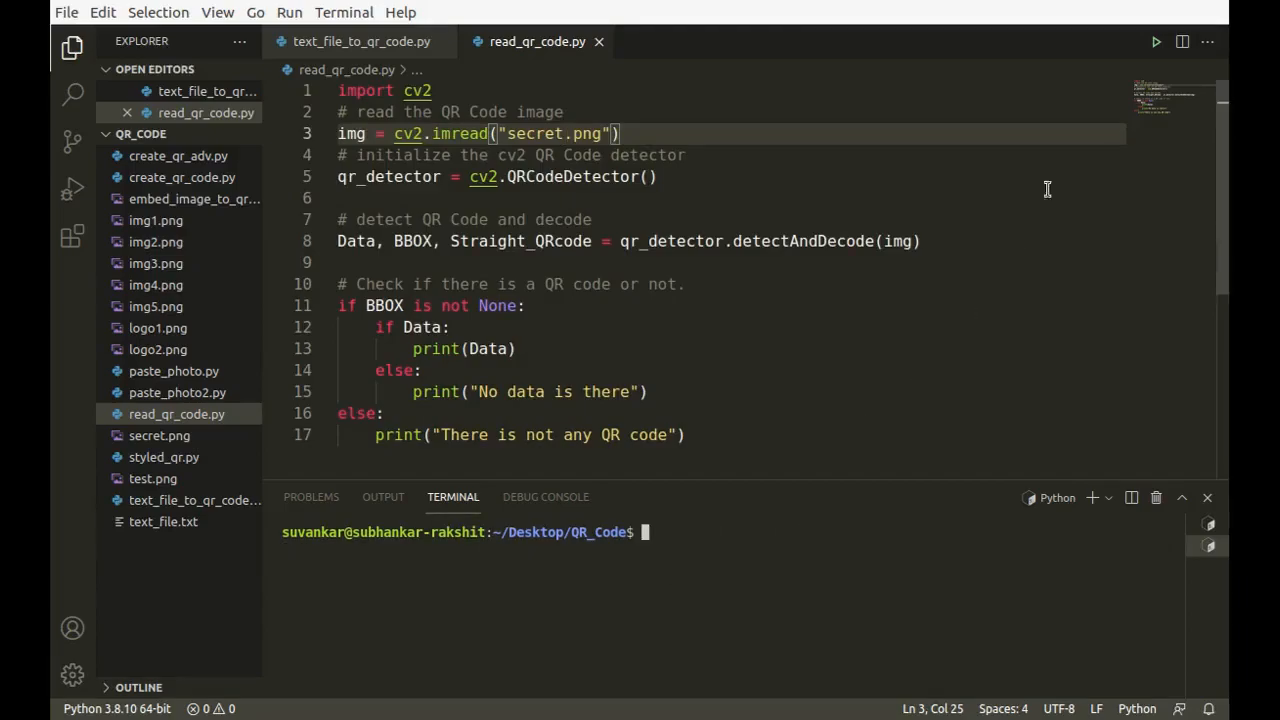
{"action": "left_click", "coordinate": [1156, 41]}
{"action": "scroll", "coordinate": [1055, 353], "scroll_direction": "down", "scroll_amount": 2}
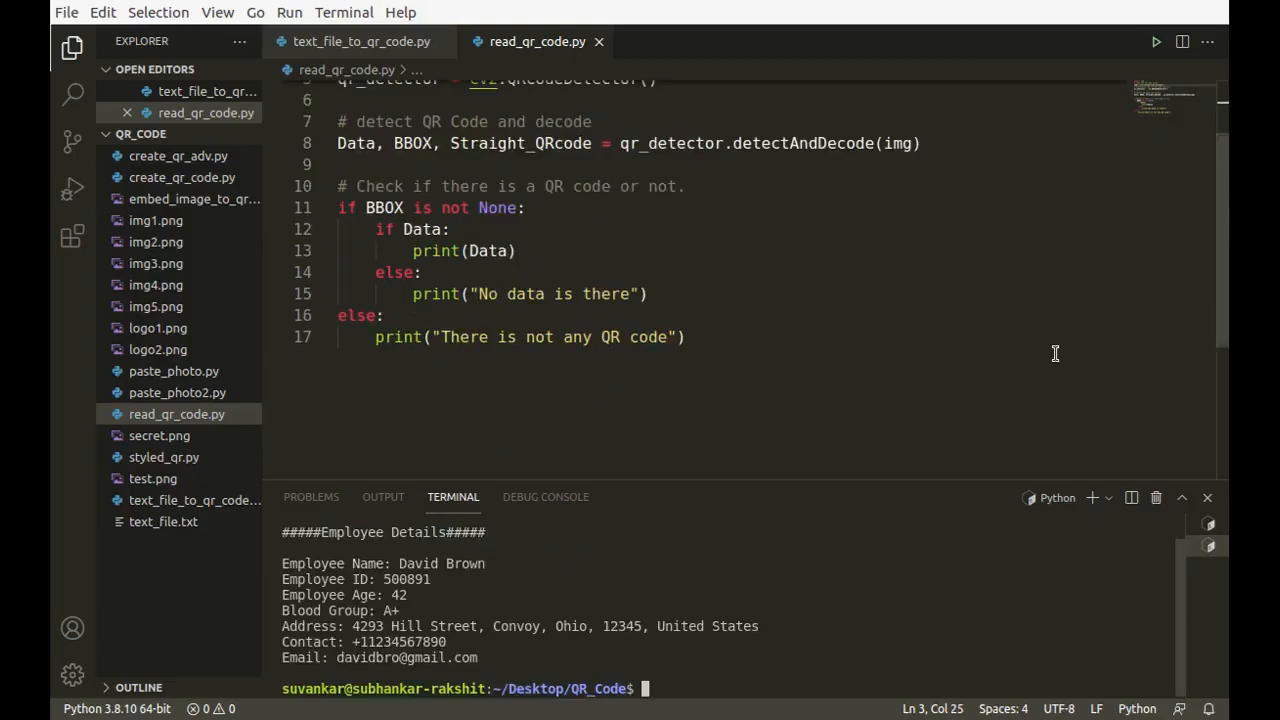
{"action": "left_click", "coordinate": [1181, 497]}
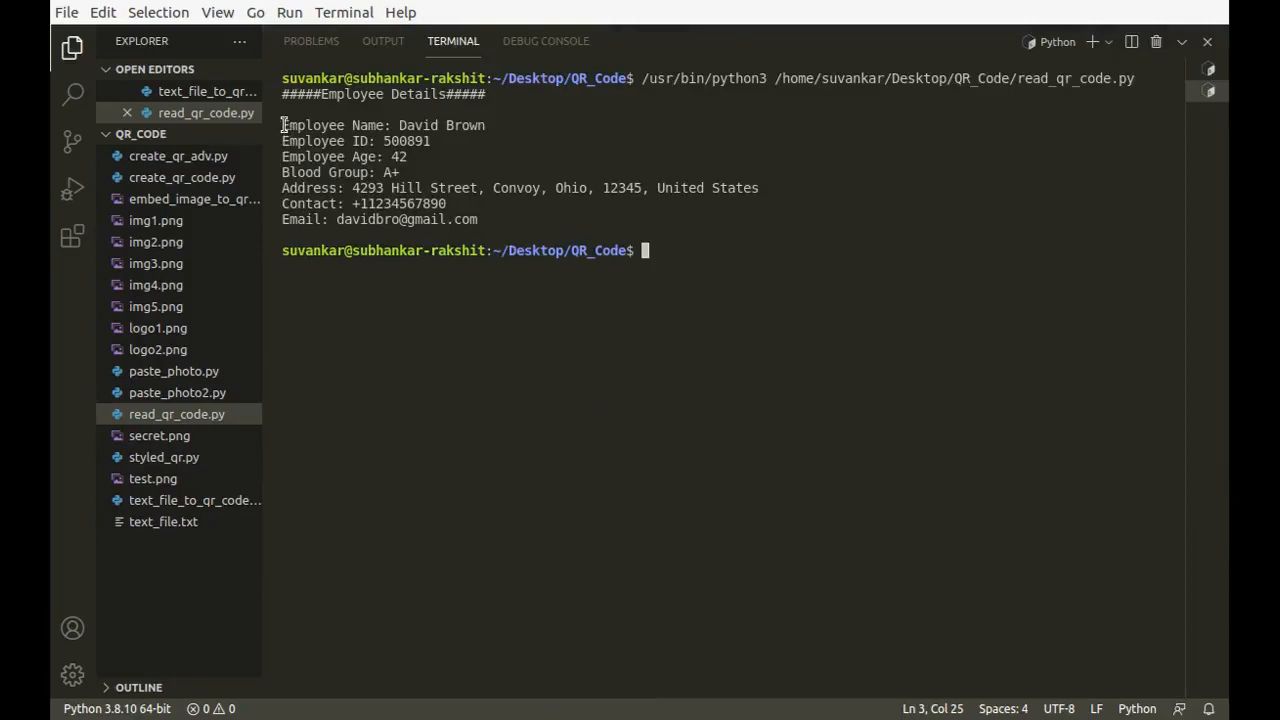
{"action": "left_click_drag", "start_coordinate": [282, 125], "coordinate": [567, 226]}
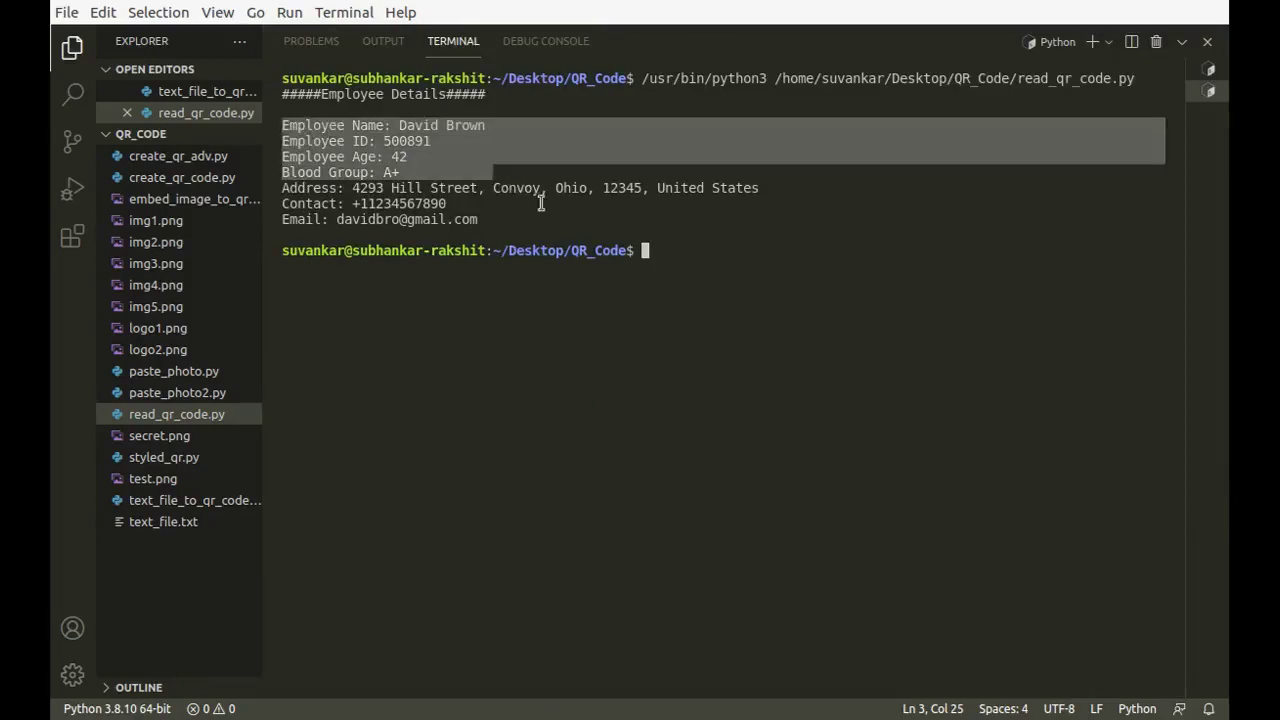
{"action": "left_click", "coordinate": [732, 233]}
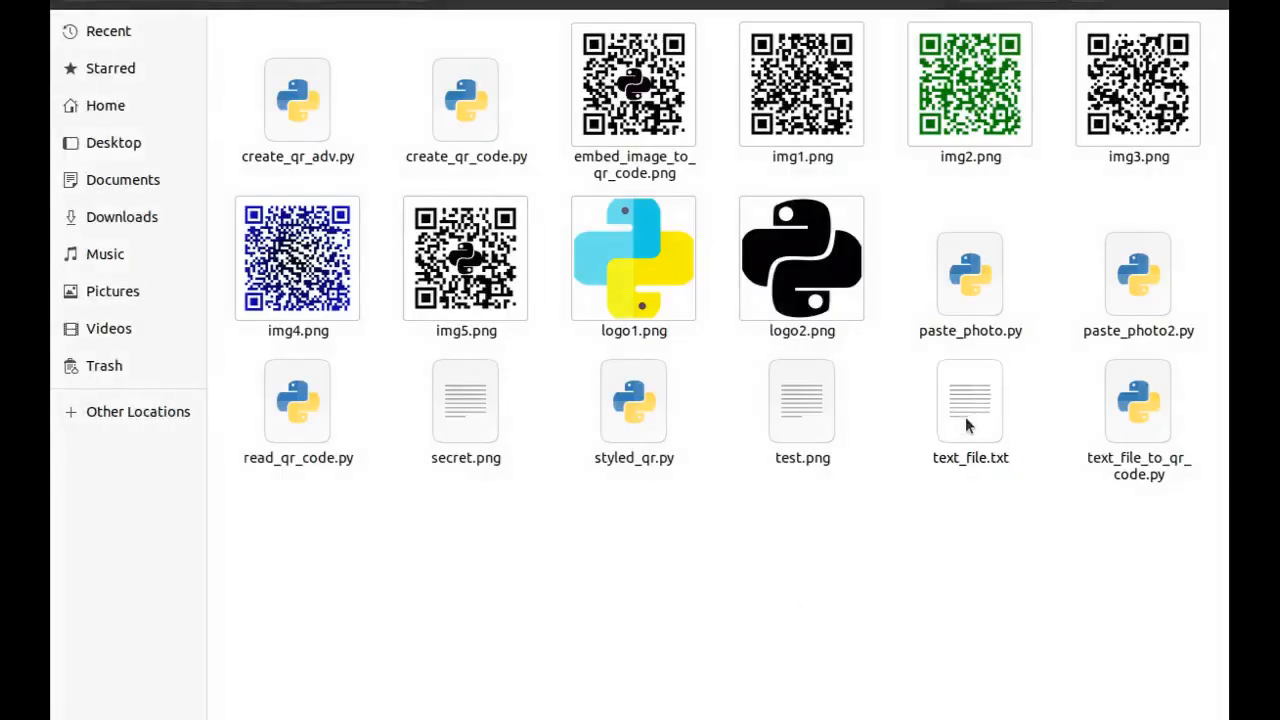
{"action": "double_click", "coordinate": [967, 425]}
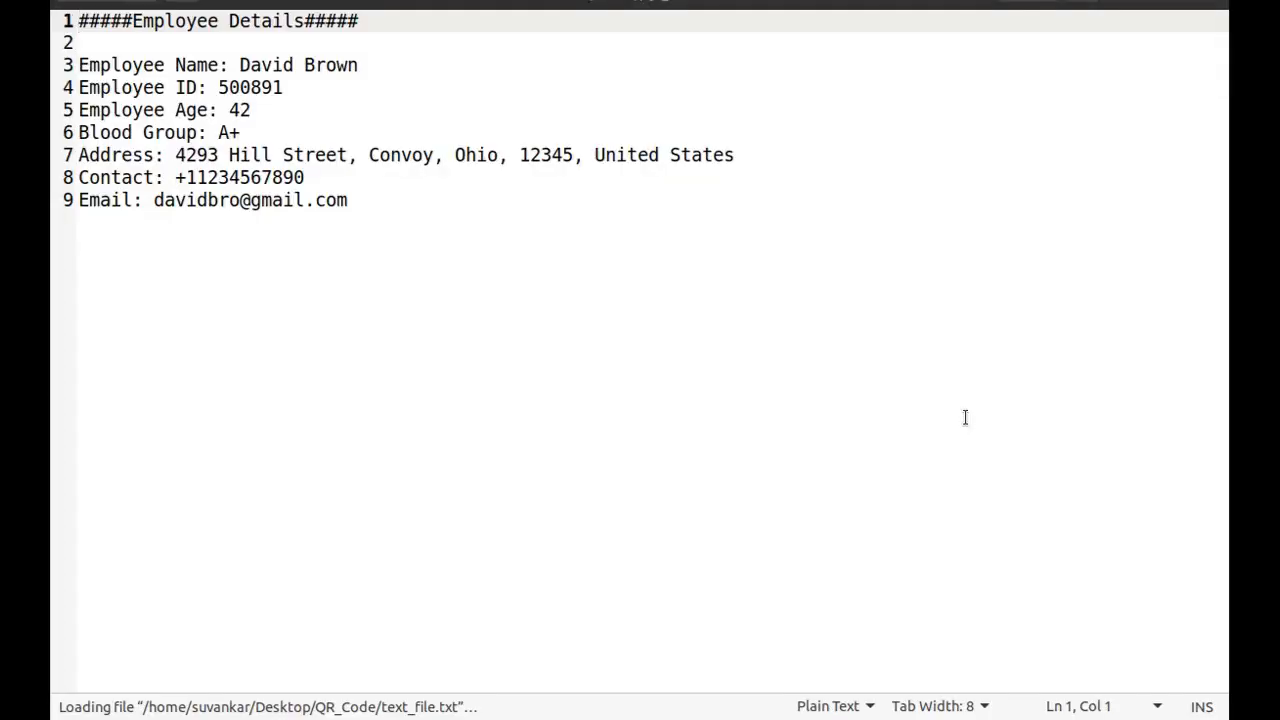
- Inspect the employee details in text_file.txt that match the decoded output
{"action": "left_click", "coordinate": [174, 40]}
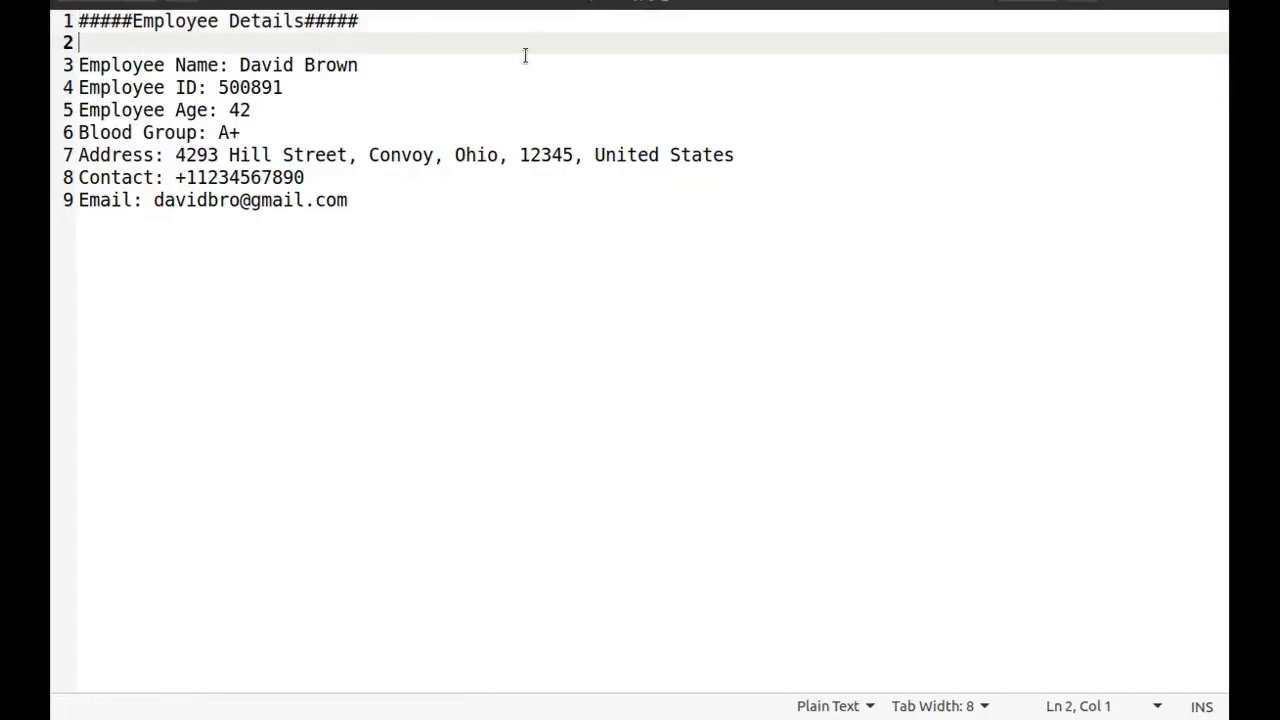